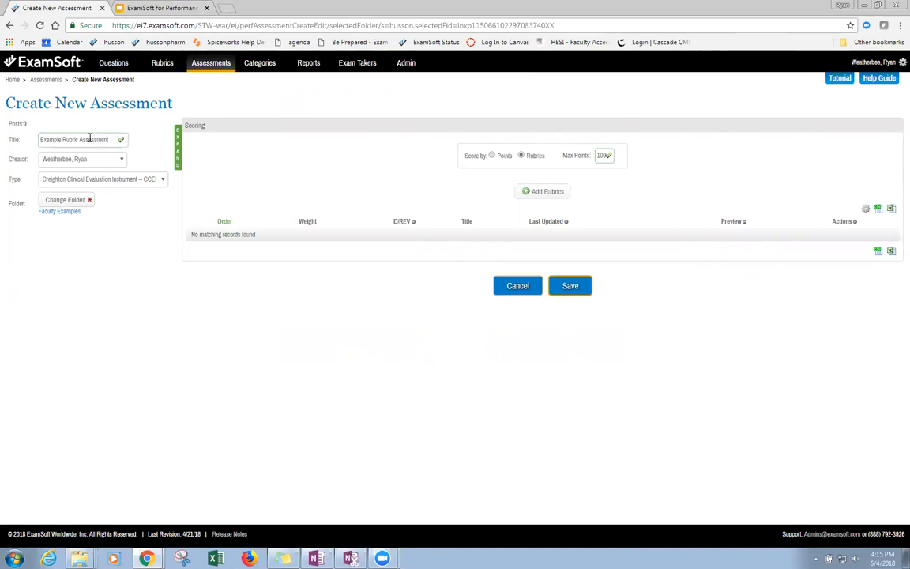
Set the new assessment's type to Mock/Practice and place it in the Faculty Examples folder under Training.
click(162, 180)
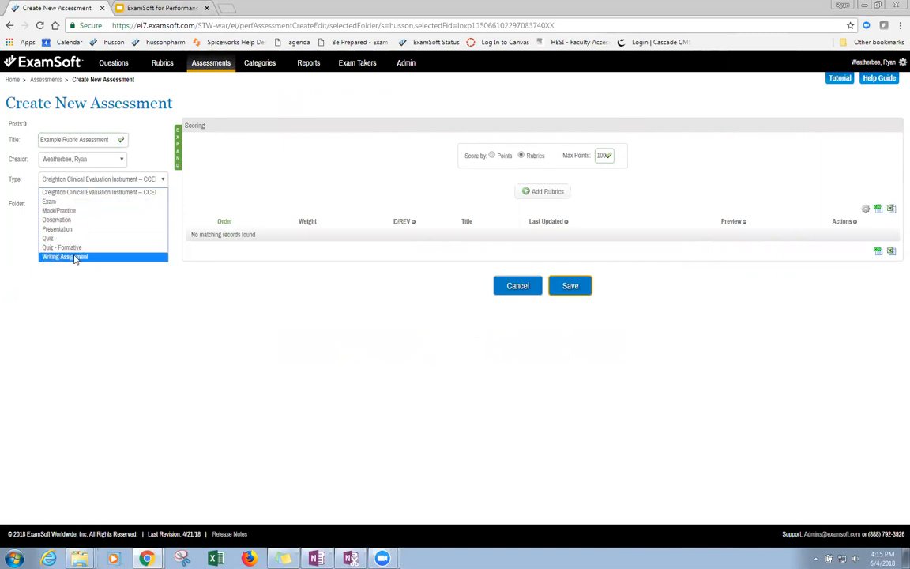
click(74, 211)
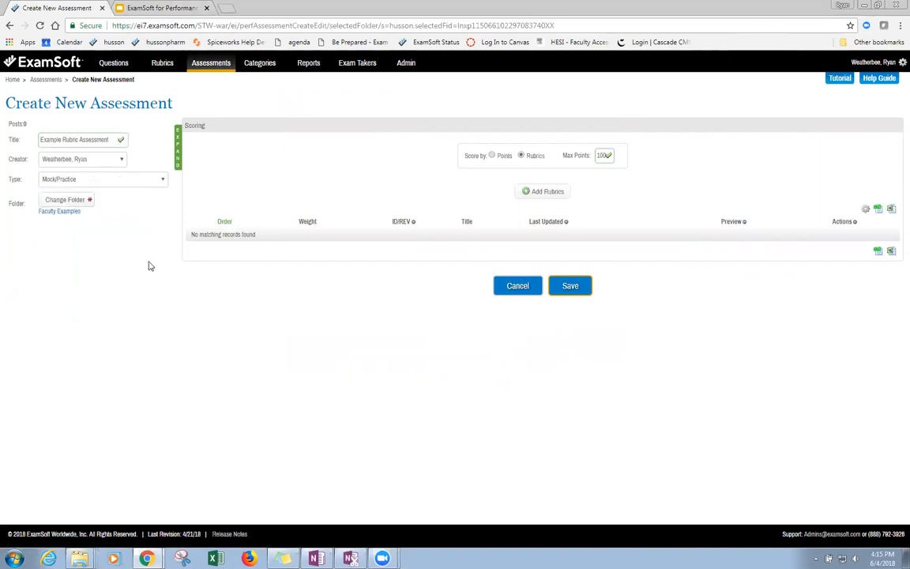
click(54, 202)
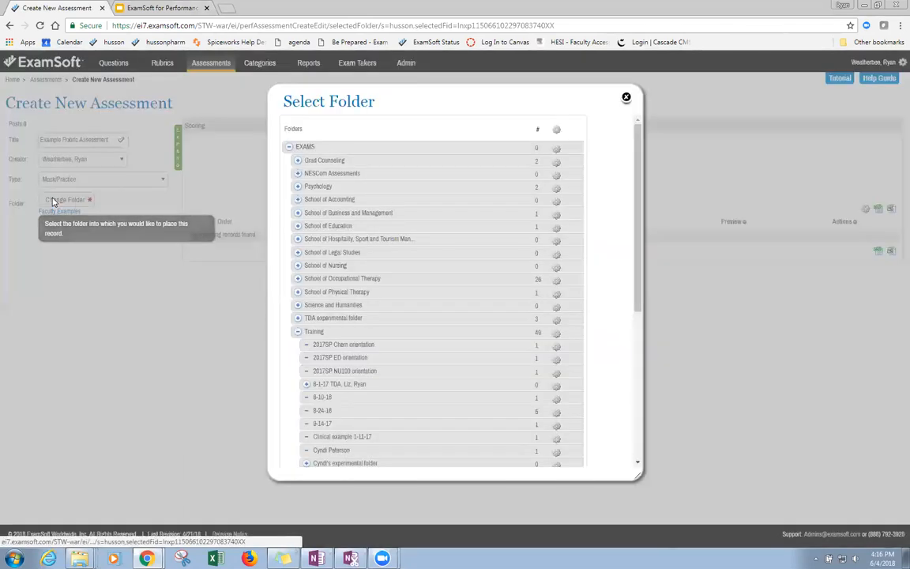
click(299, 333)
click(299, 332)
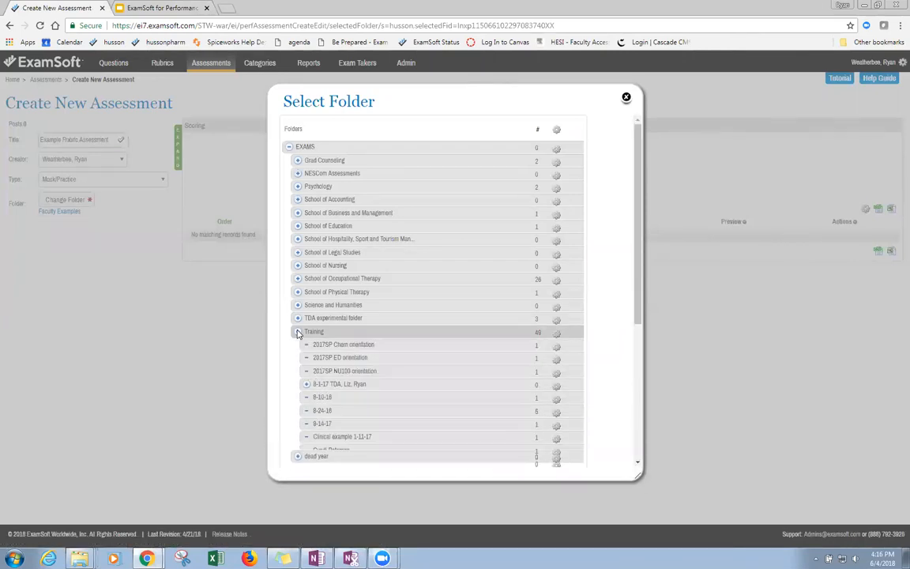
scroll(324, 422, down, 2)
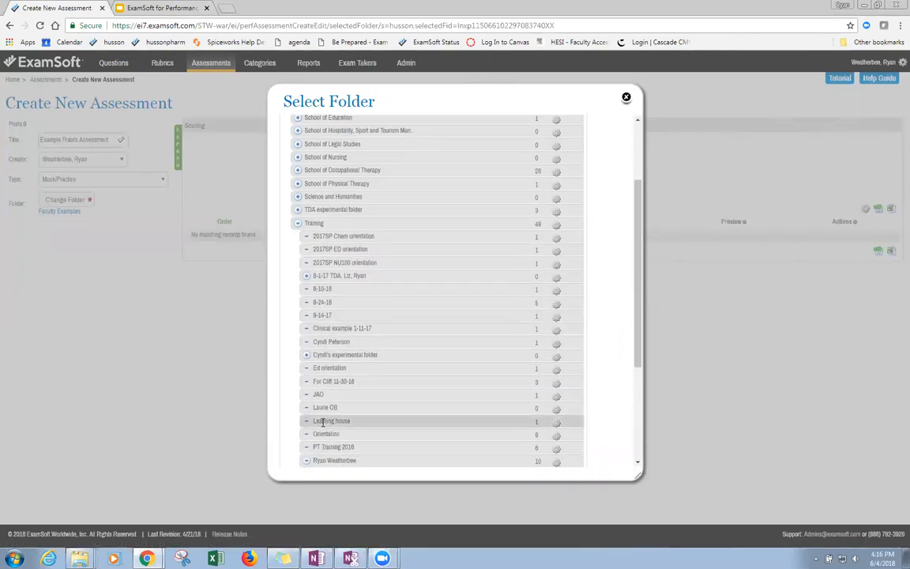
scroll(351, 399, down, 2)
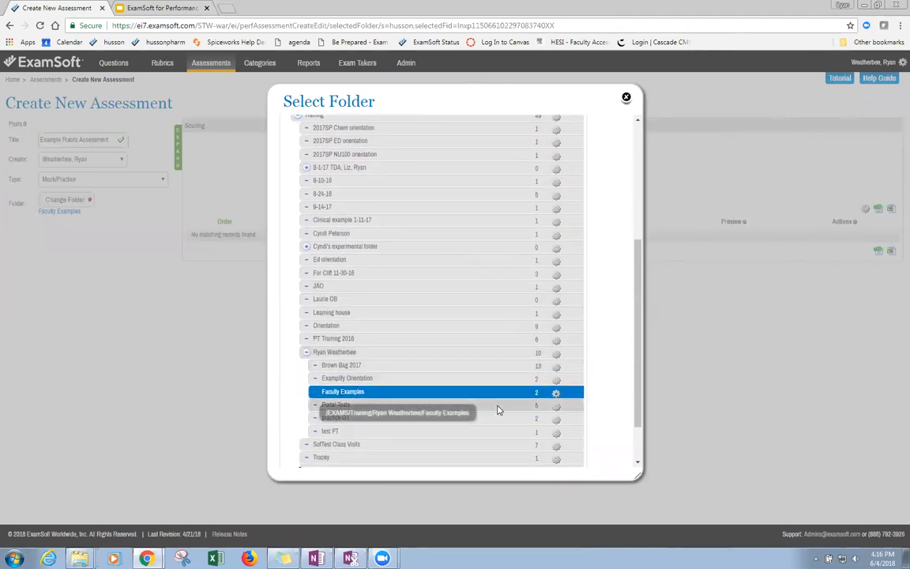
scroll(295, 350, down, 1)
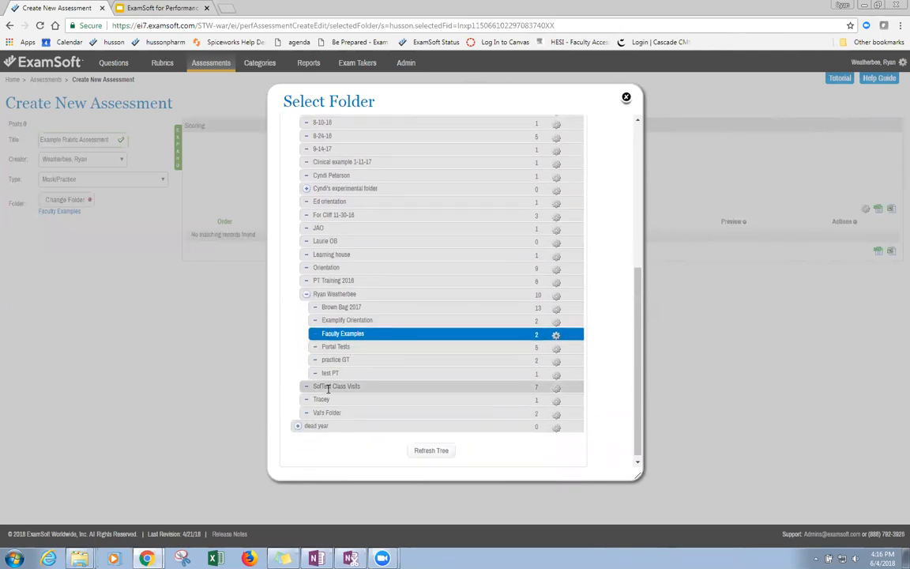
click(431, 452)
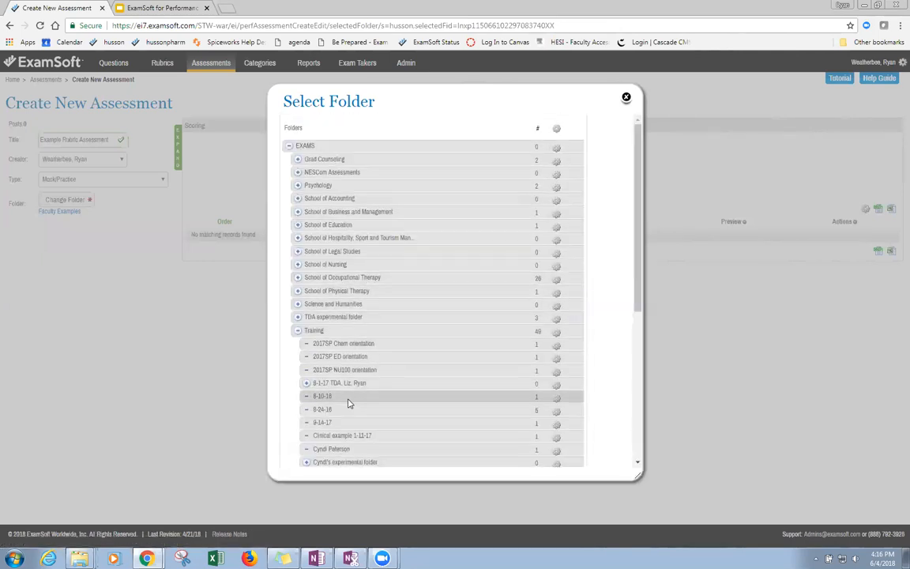
scroll(349, 399, down, 3)
click(338, 393)
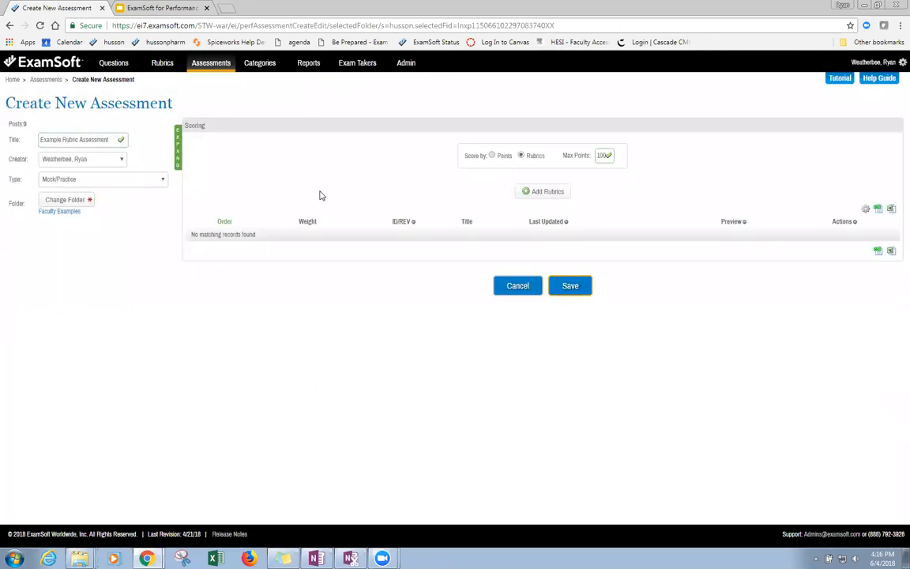
Add Example Rubric 2 from the Faculty Examples rubric folder under Training to the assessment and save the assessment.
click(543, 194)
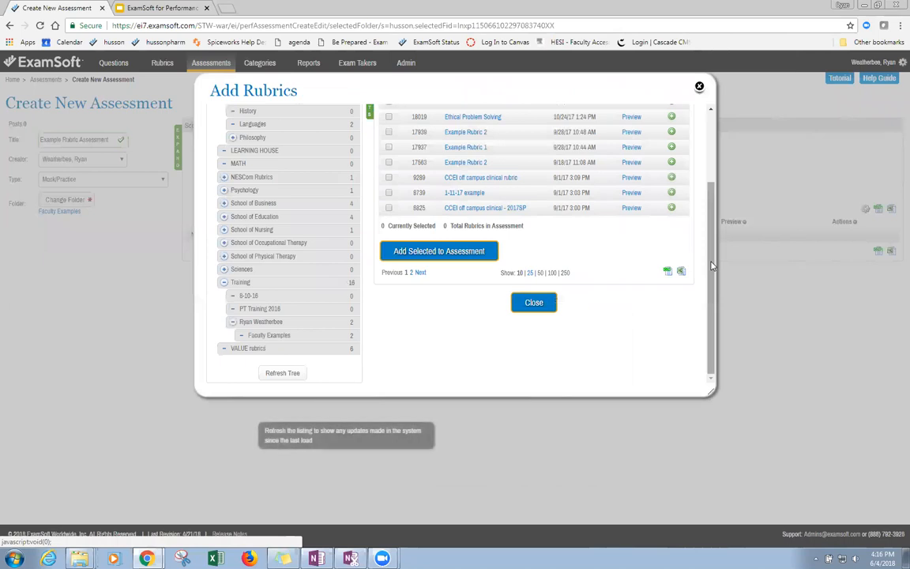
drag(712, 264, 708, 196)
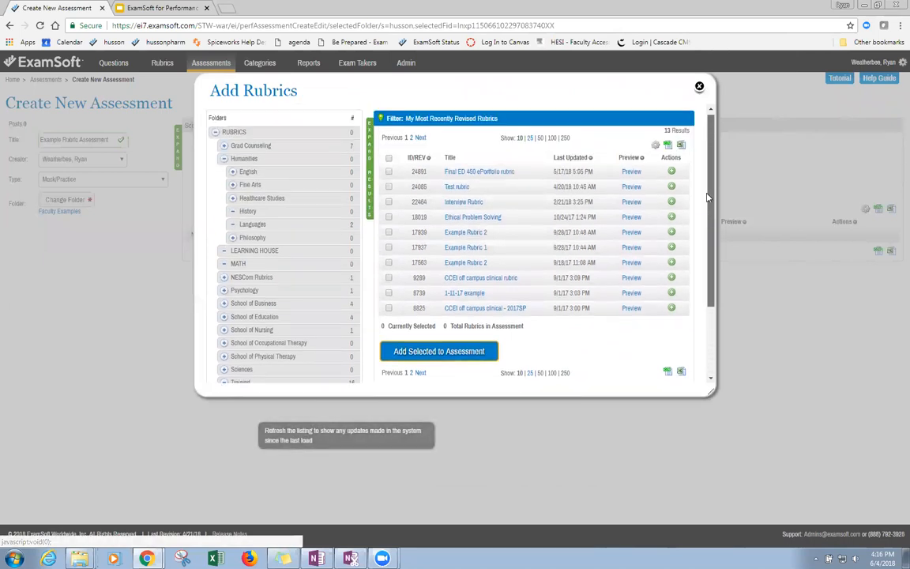
click(224, 159)
scroll(260, 320, down, 1)
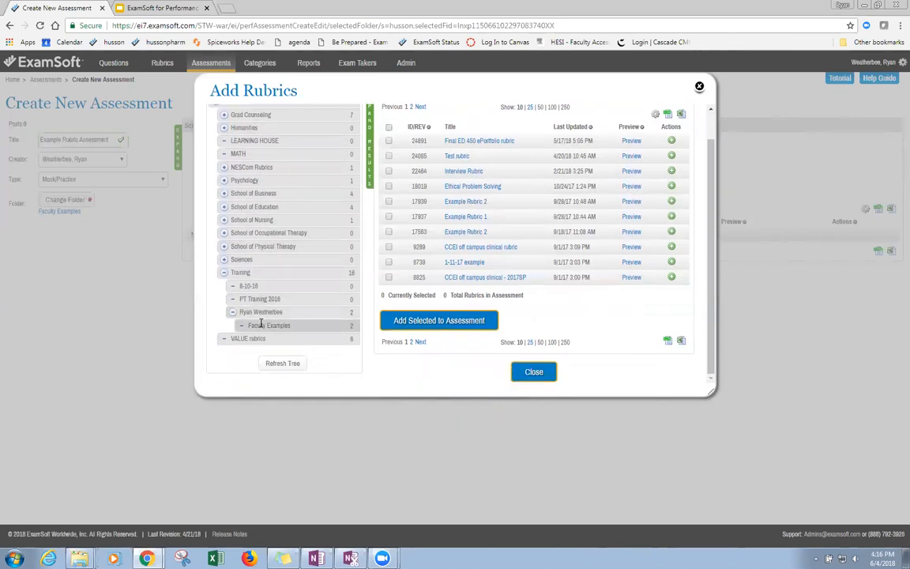
click(260, 325)
scroll(514, 238, up, 1)
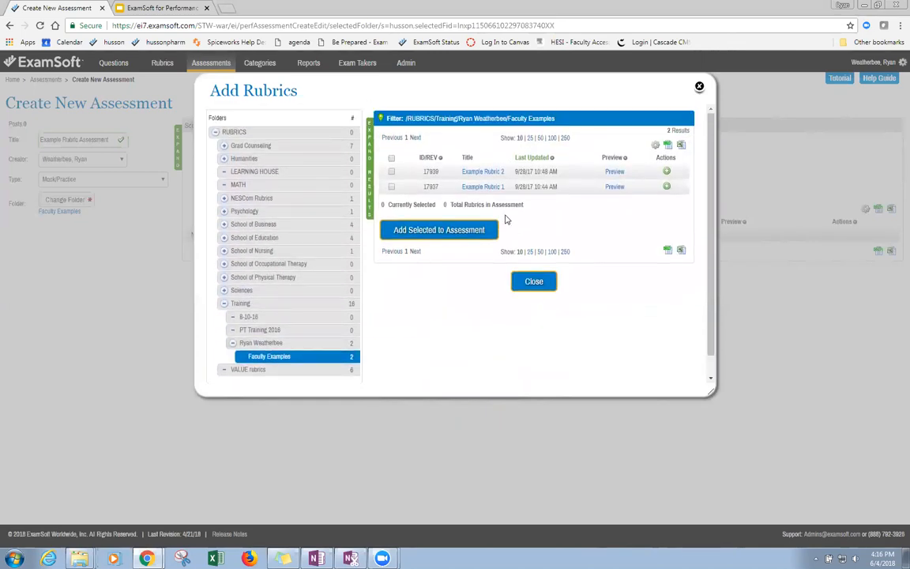
click(392, 173)
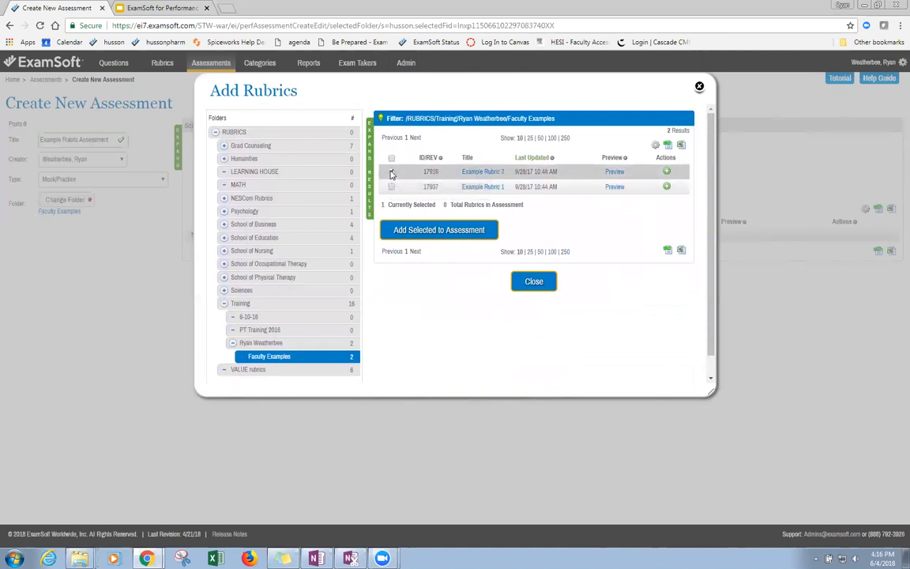
click(419, 232)
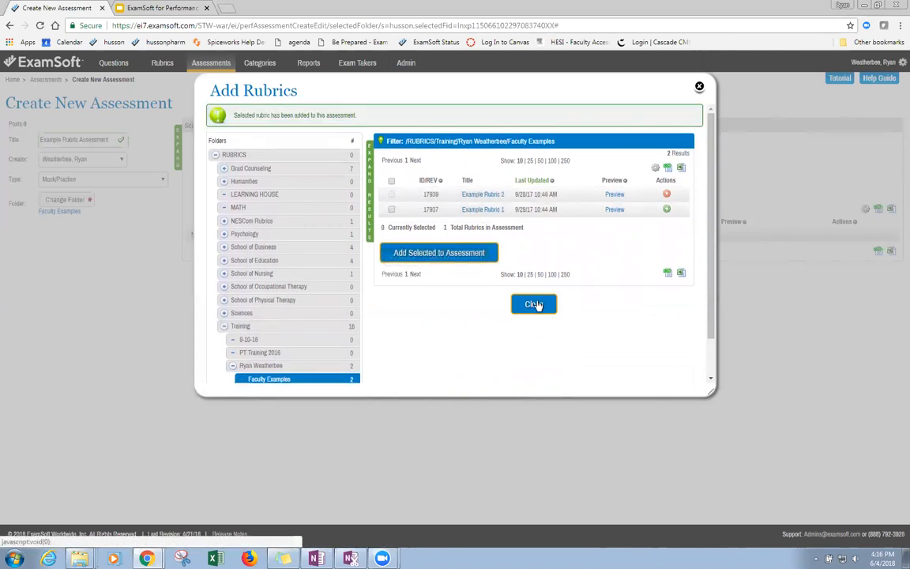
click(536, 305)
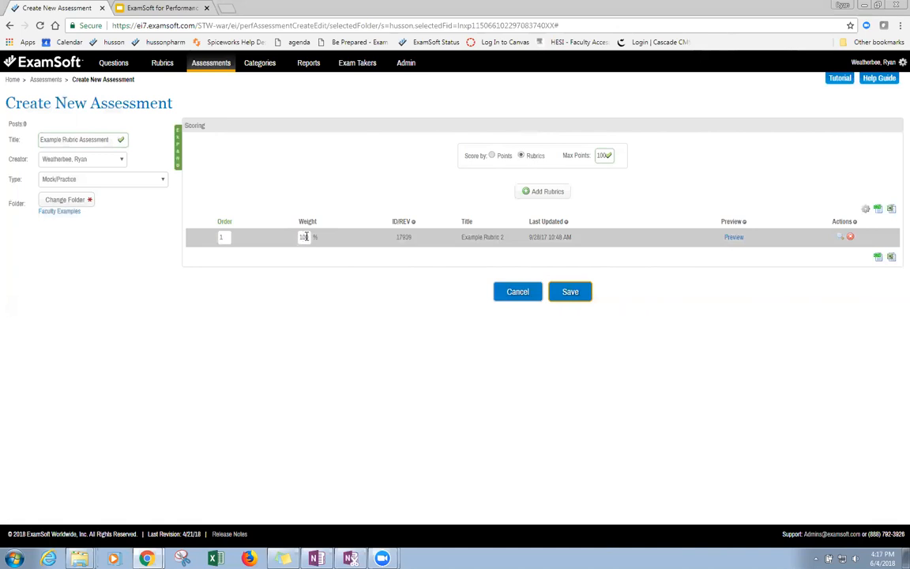
click(571, 293)
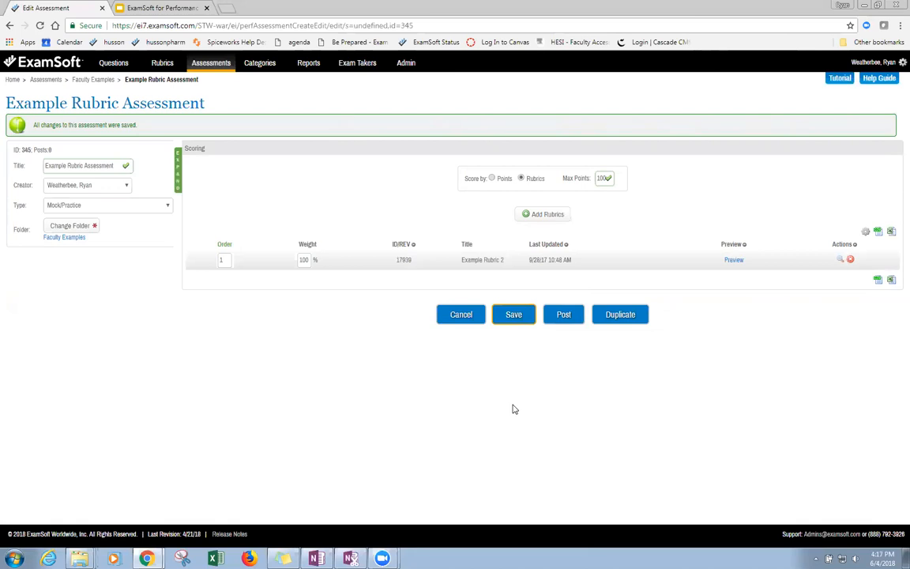
Post the assessment to the [RX Goof] Goofology course with a posting end date of 6/5/18 4:15 pm.
click(563, 317)
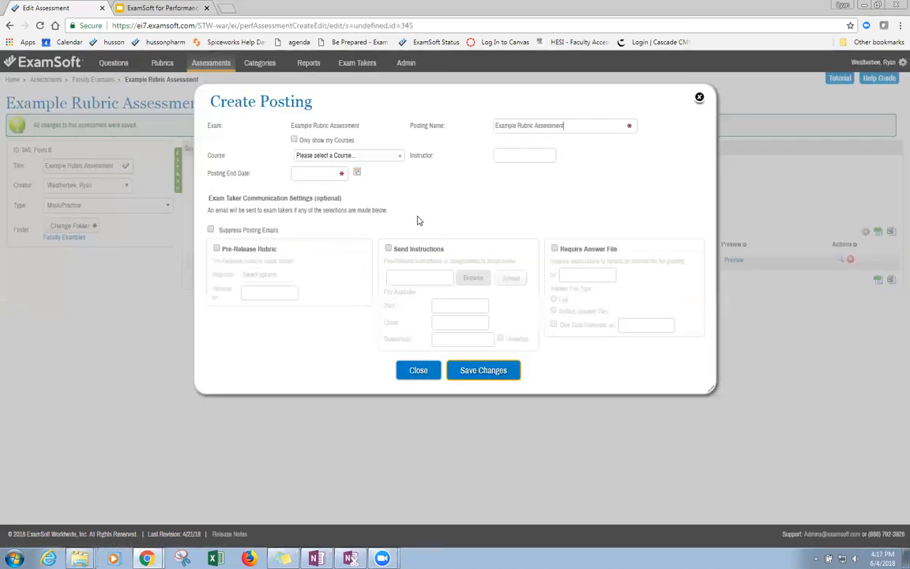
click(401, 157)
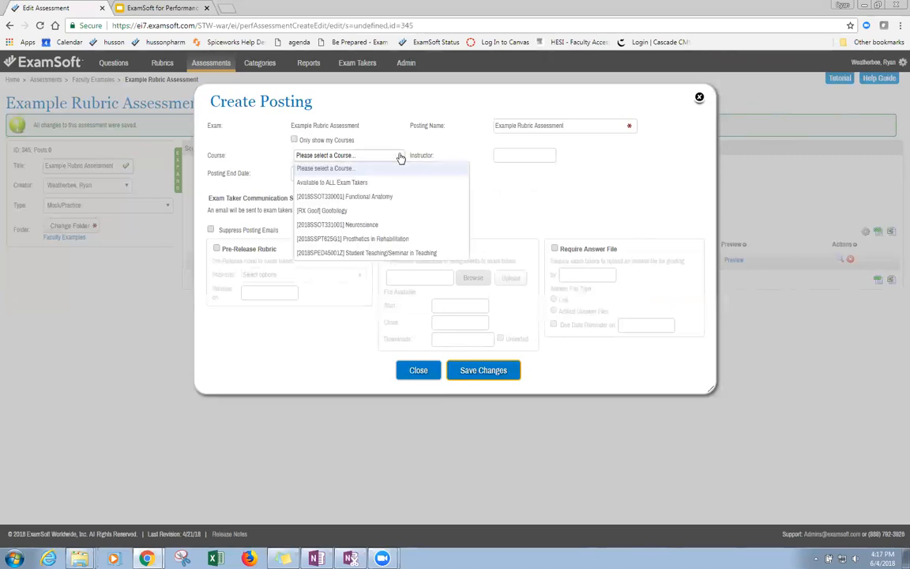
click(336, 212)
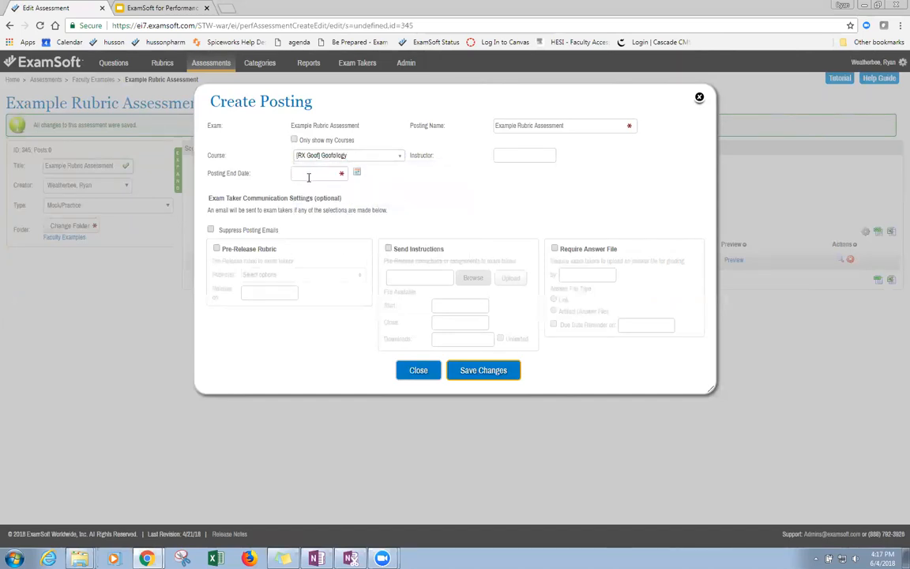
click(360, 174)
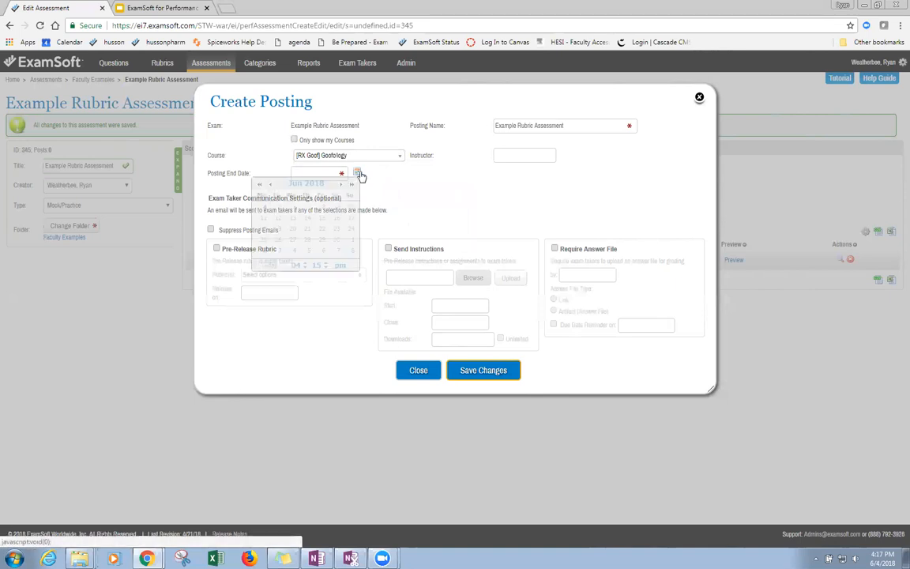
click(279, 227)
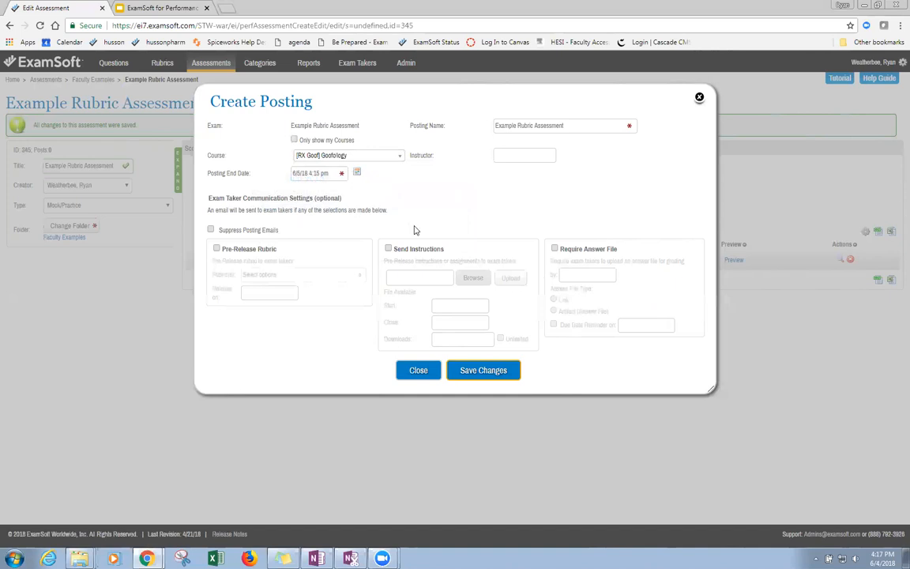
click(490, 373)
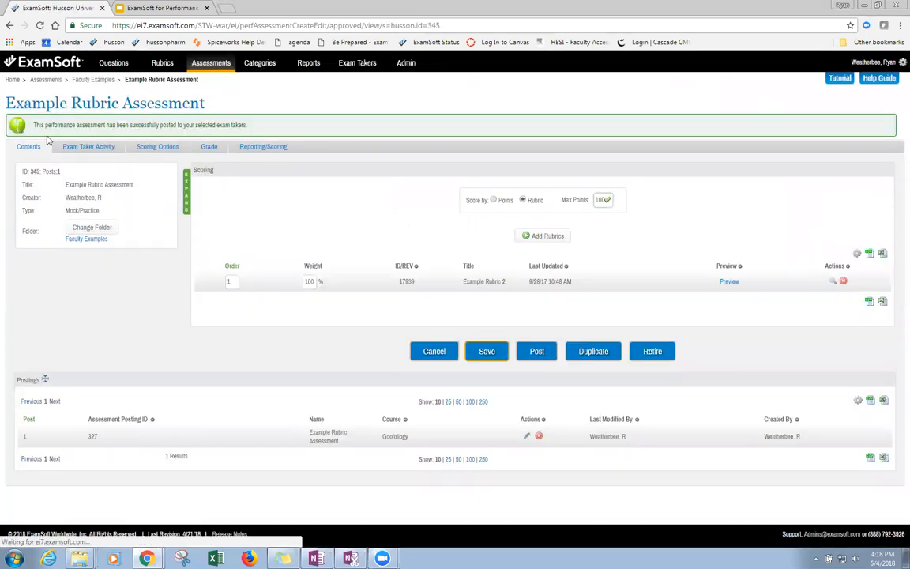
Review the exam taker activity of the posted assessment and open its grading section.
mouse_move(230, 149)
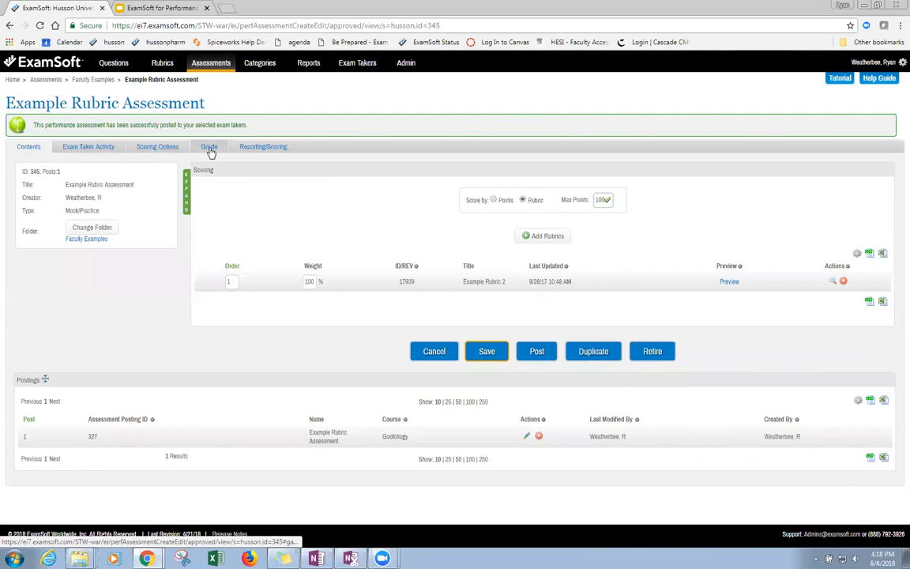
click(99, 150)
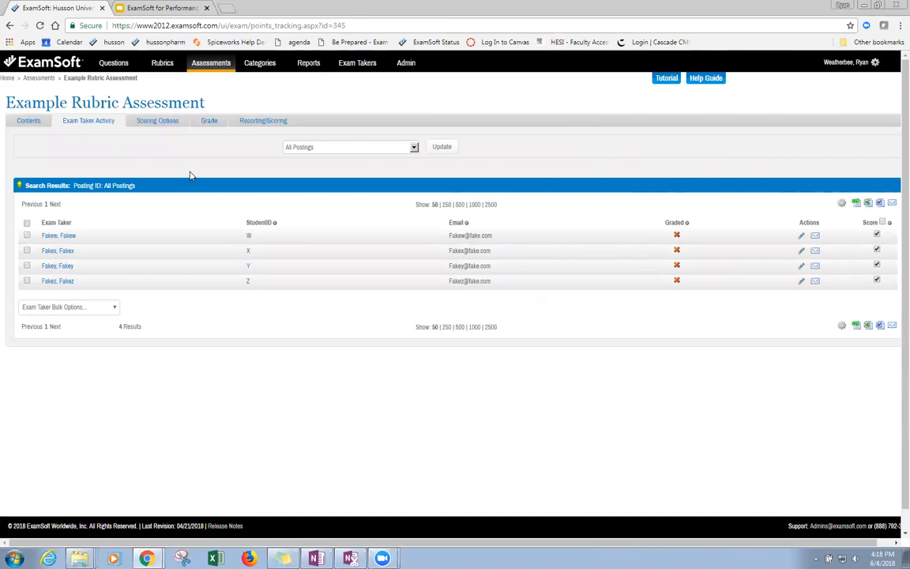
click(211, 124)
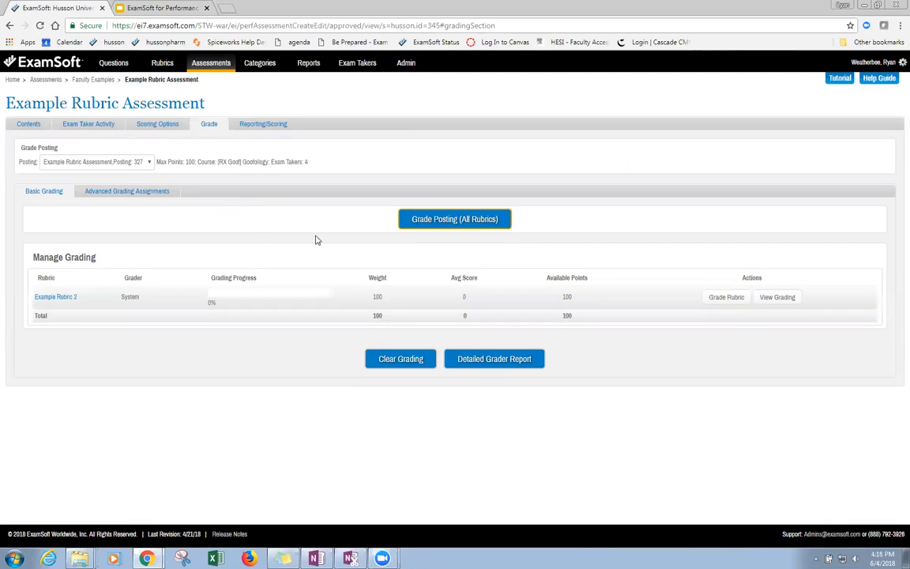
Grade the posting's first exam taker with Criteria 1 for Performance Indicator 1 and Criteria 2 for Performance Indicator 2, and save the grades.
click(442, 220)
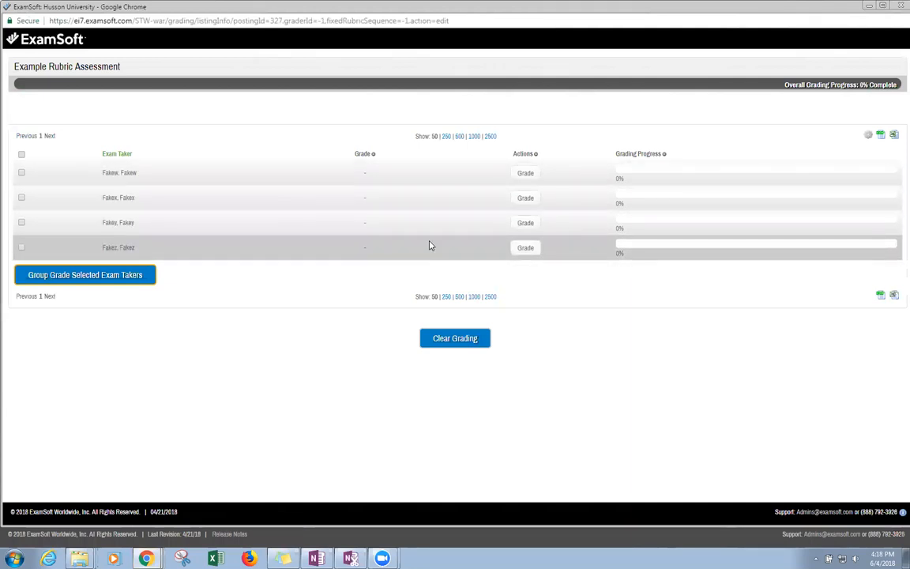
click(525, 174)
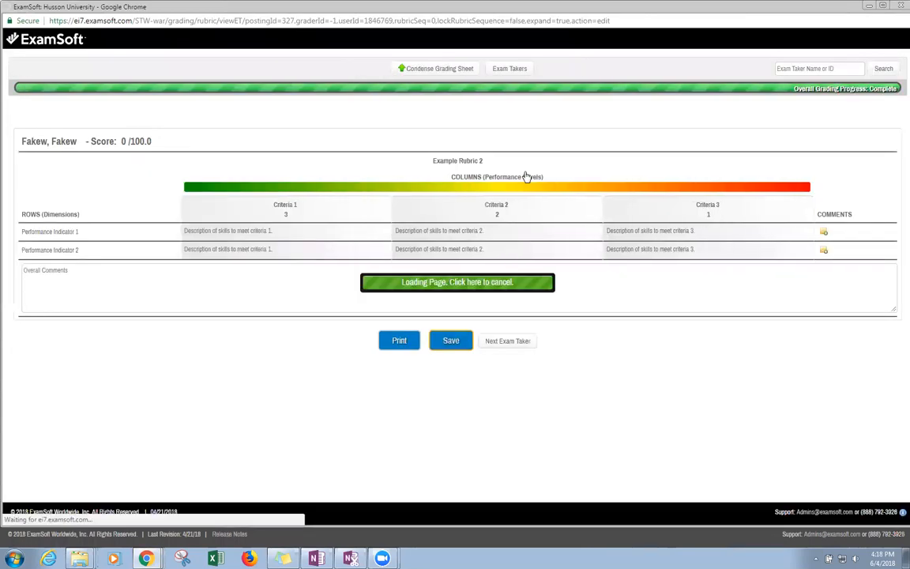
click(334, 231)
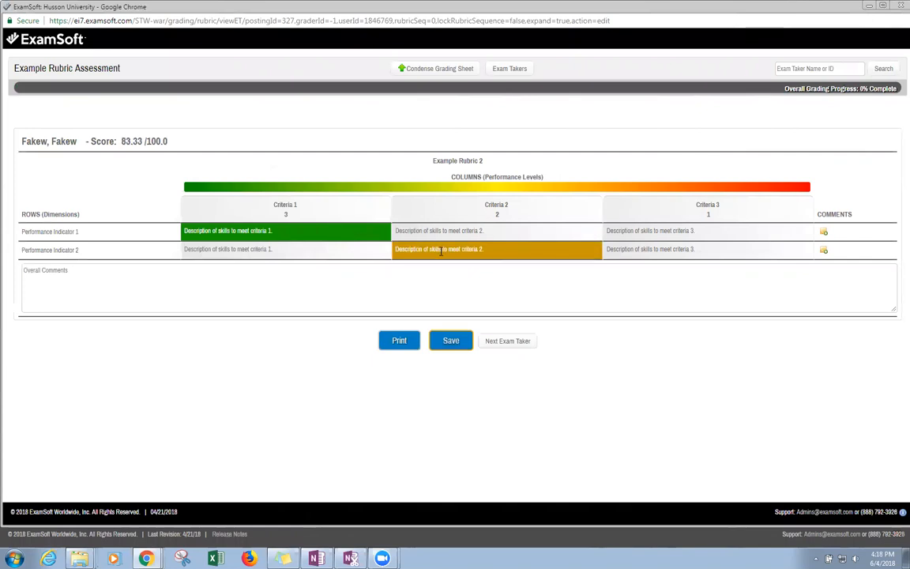
click(625, 249)
click(538, 251)
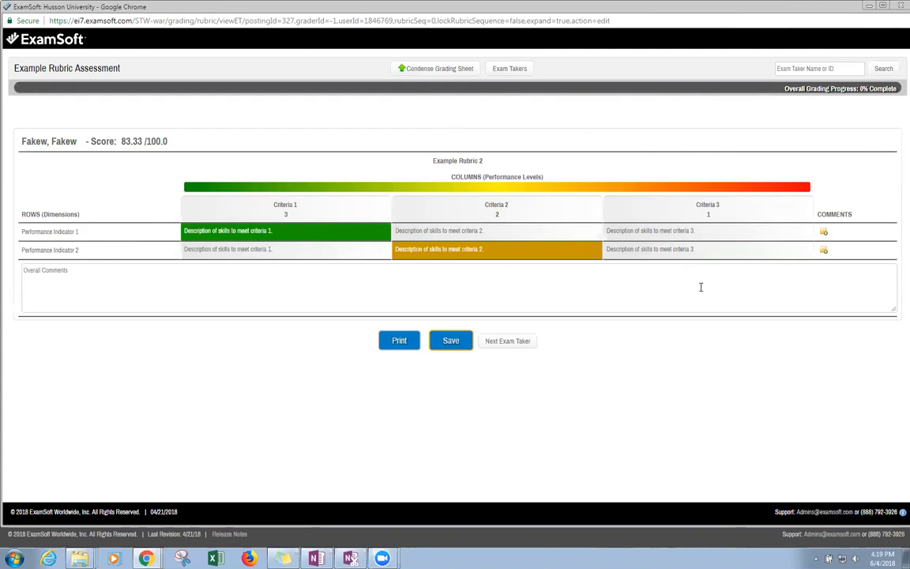
click(459, 342)
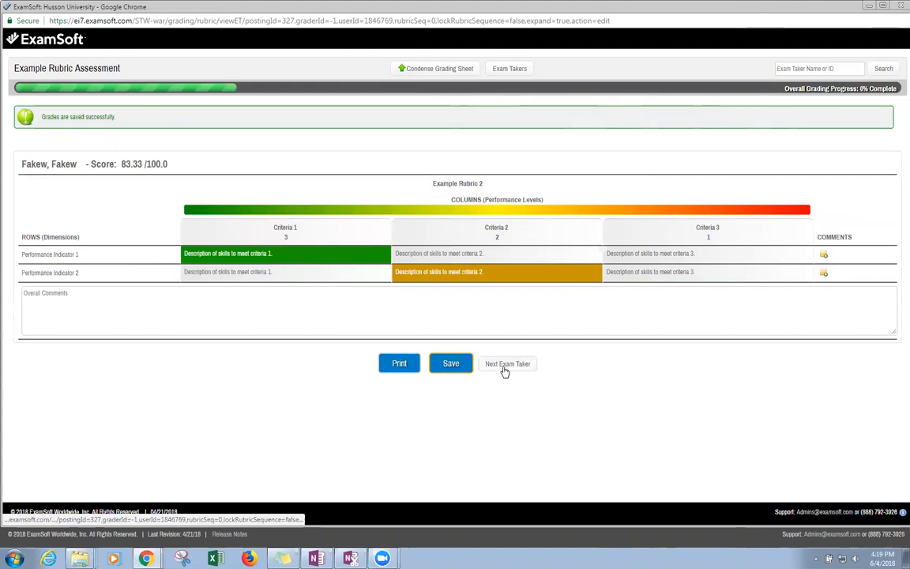
Clear all grading for the posting from the exam taker list, close the grading window and refresh the grading details.
click(509, 70)
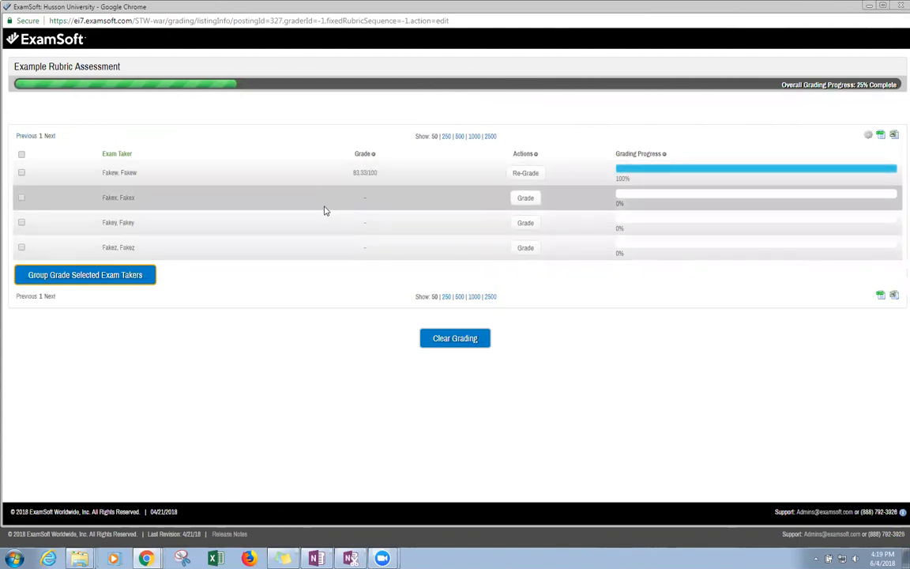
click(442, 341)
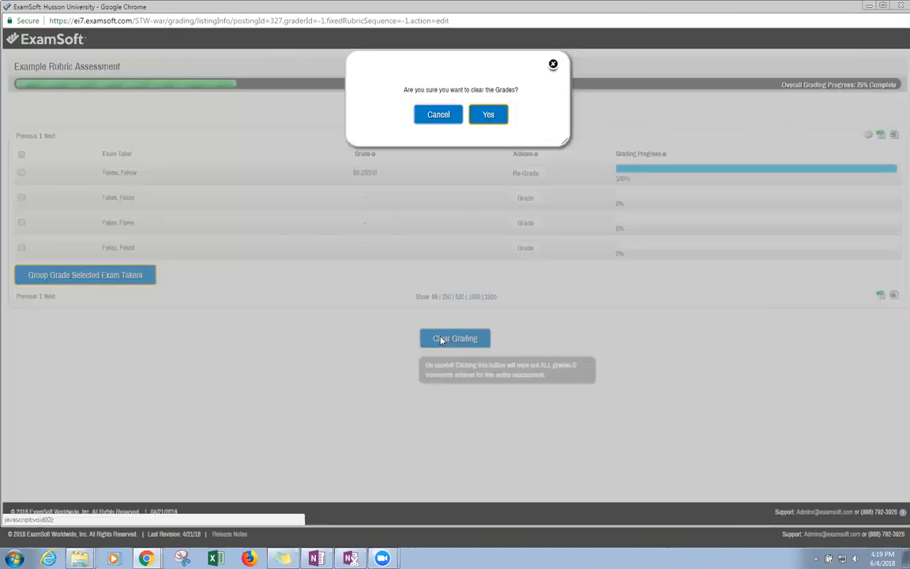
click(489, 115)
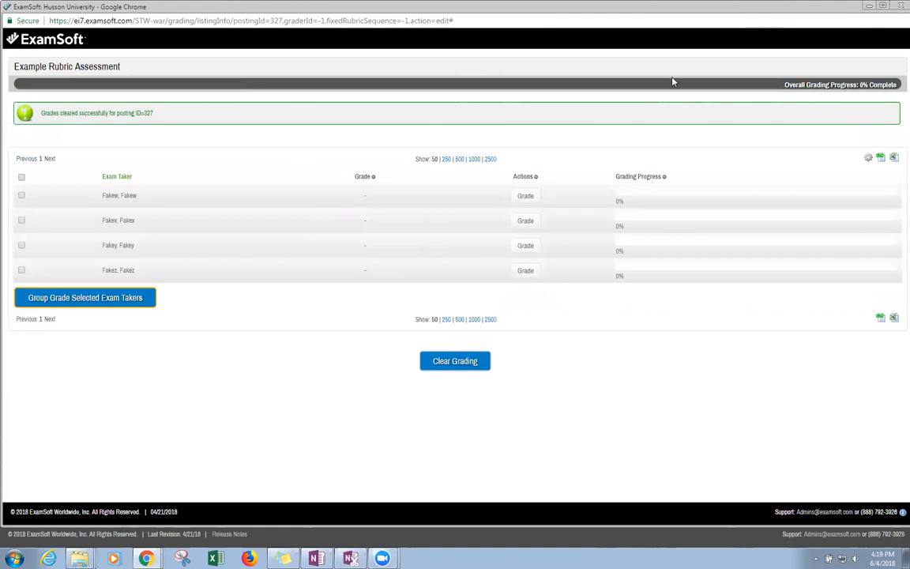
click(897, 6)
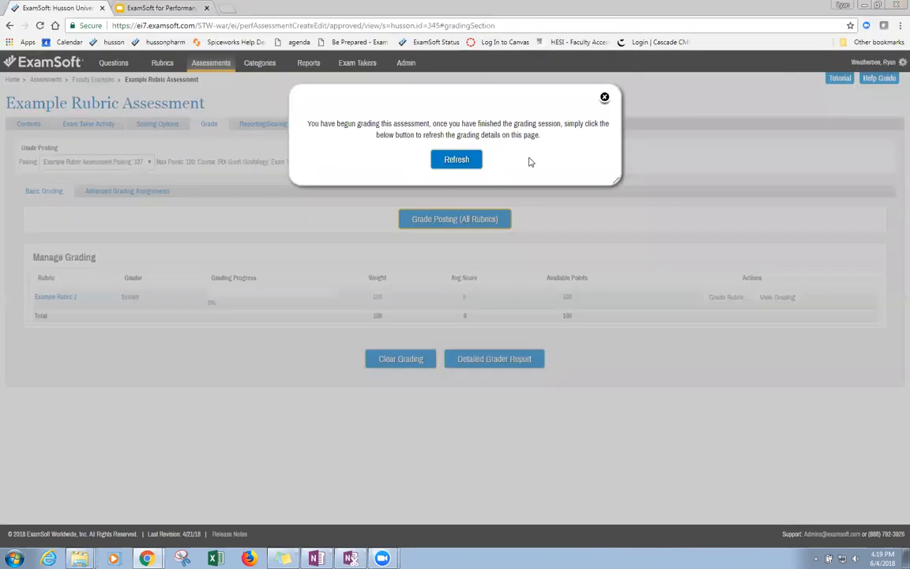
click(462, 157)
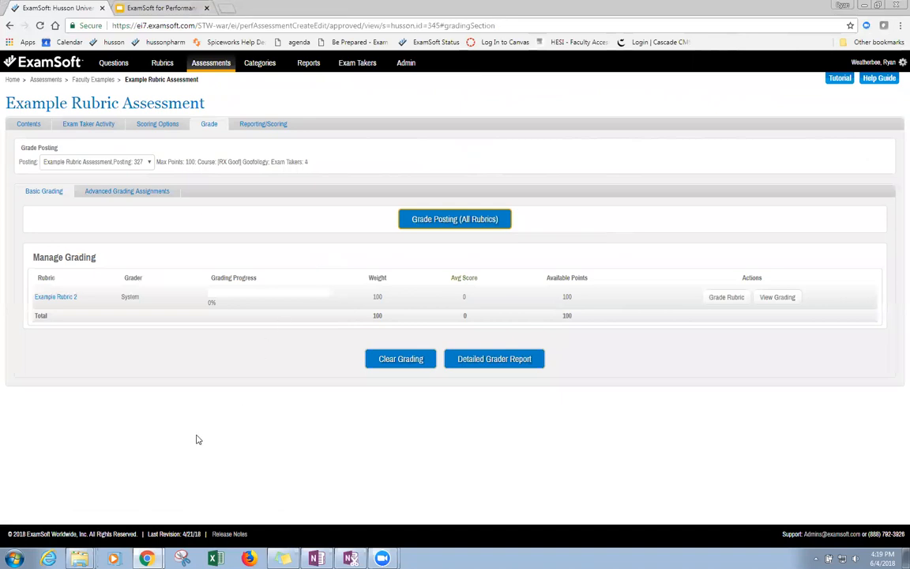
Switch to the ExamSoft for Performance slides, present them and advance from Push Grades to Canvas to View/Release Exam Taker Results.
click(182, 9)
click(771, 69)
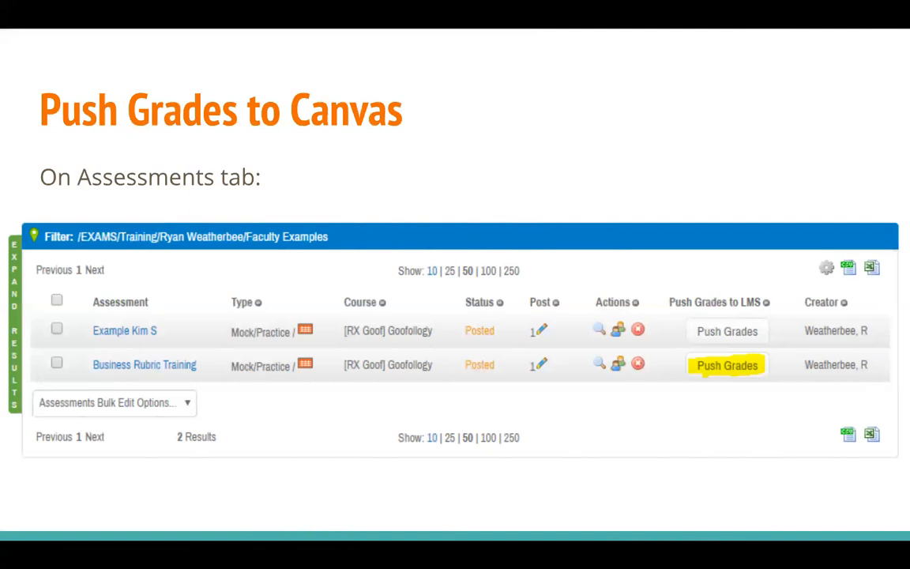
key(Right)
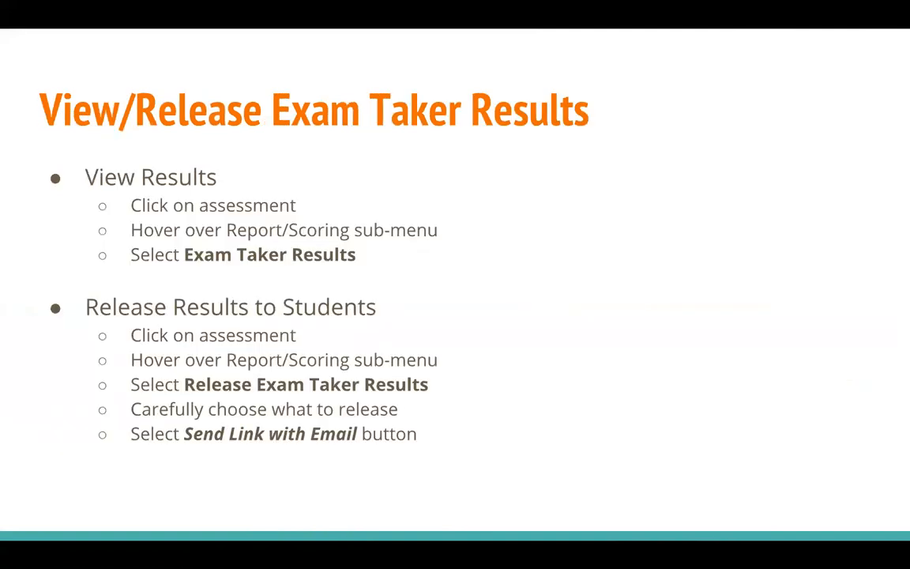